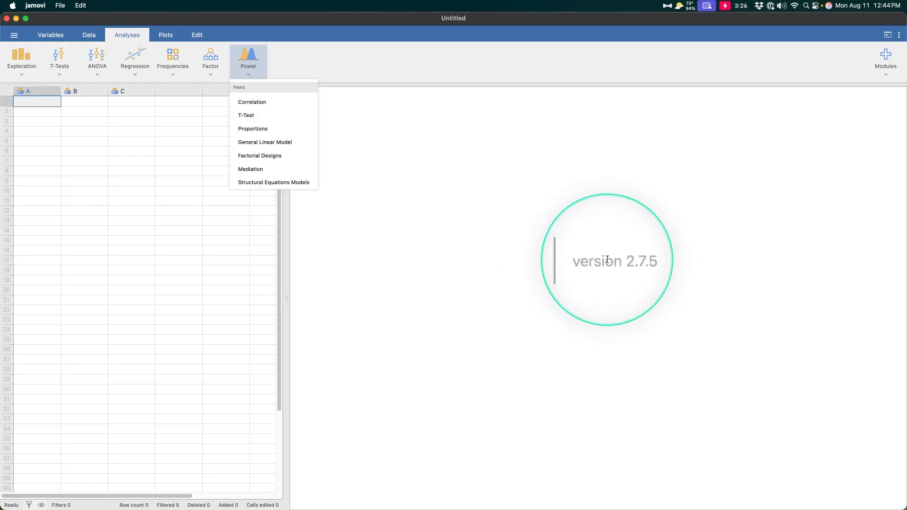
- Close and reopen the Power menu listing the available pamlj power analyses
left_click(637, 343)
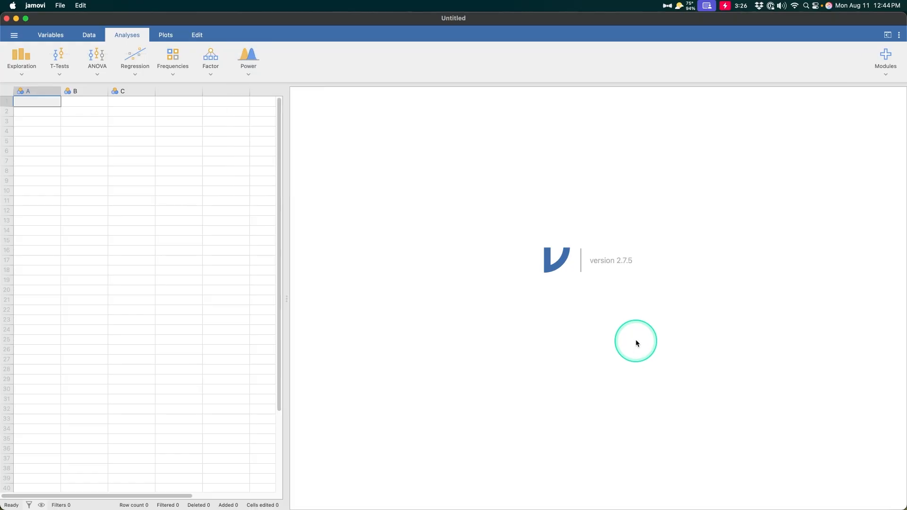
left_click(248, 64)
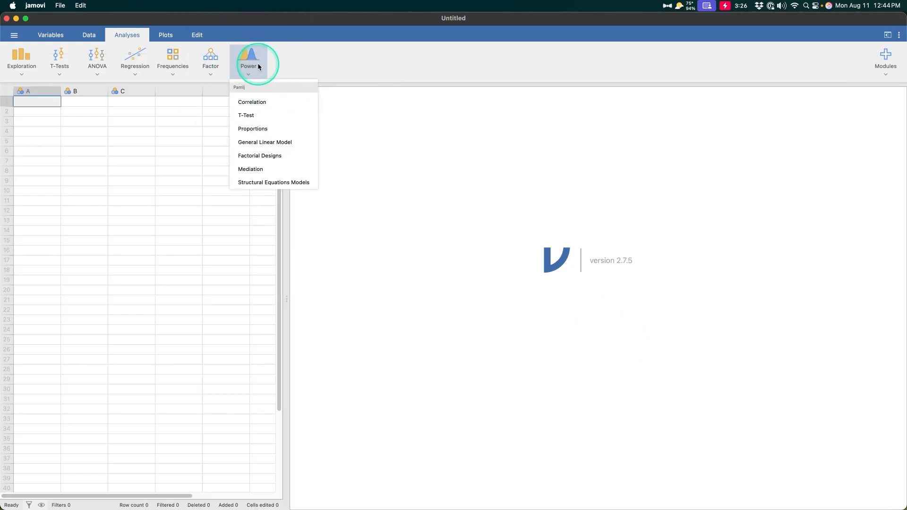
- Open the jamovi library from Modules, confirm pamlj is installed, and close it
left_click(886, 64)
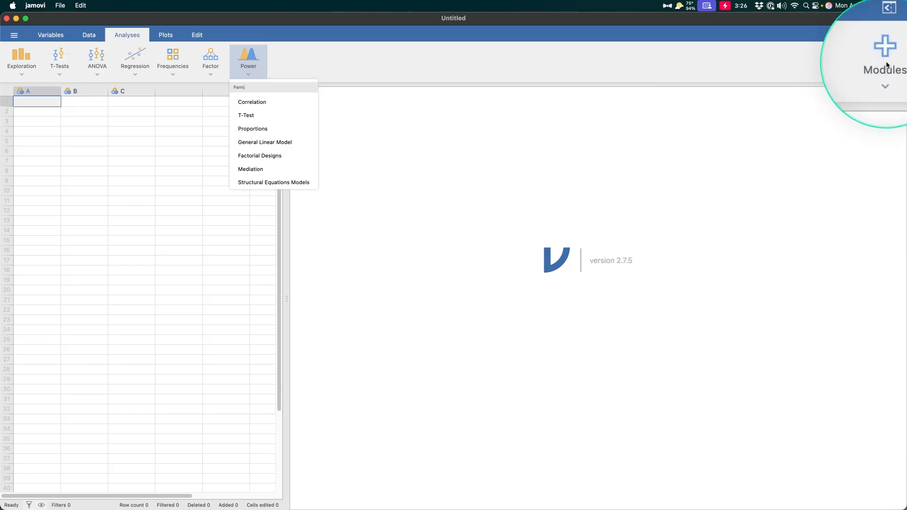
left_click(805, 89)
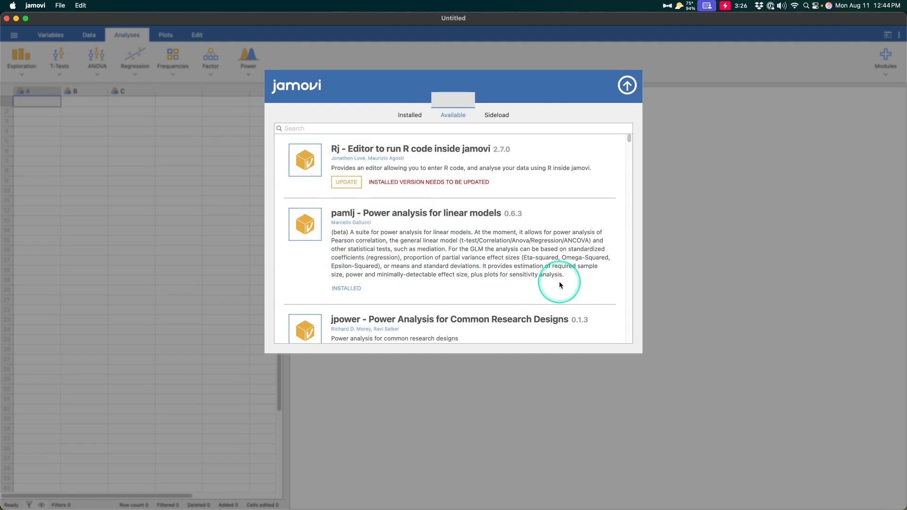
left_click(628, 85)
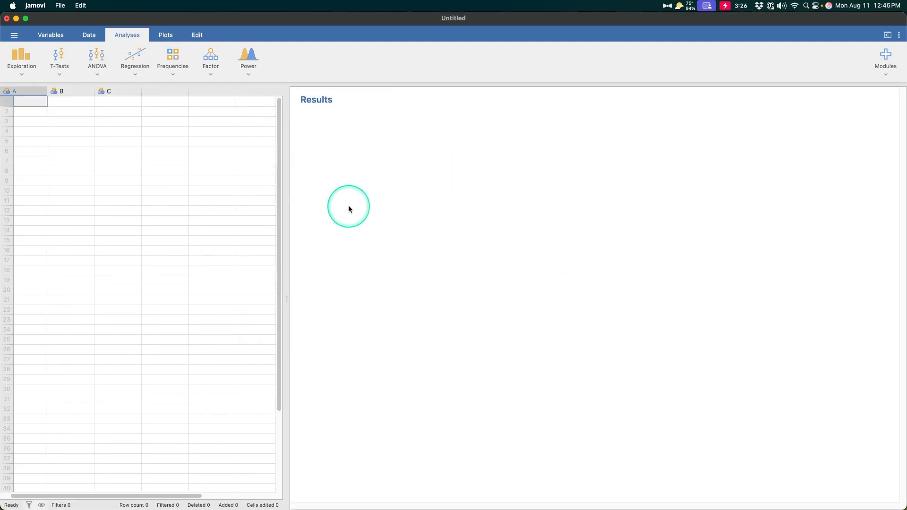
- Start a Power > T-Test analysis set to Paired samples, briefly comparing Independent samples
left_click(244, 55)
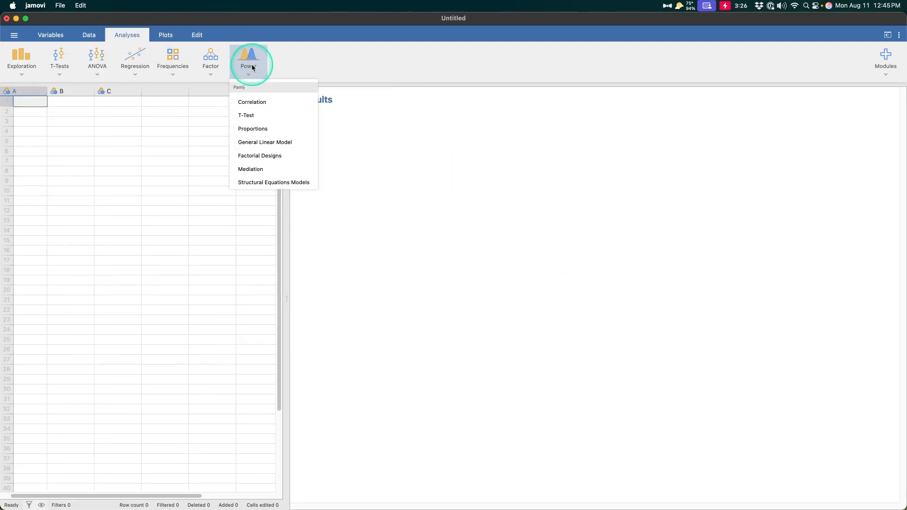
left_click(245, 115)
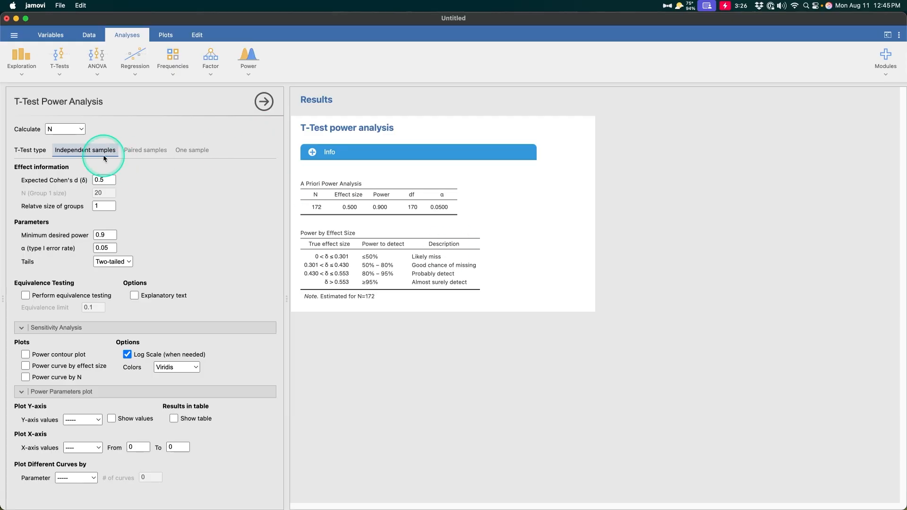
left_click(144, 153)
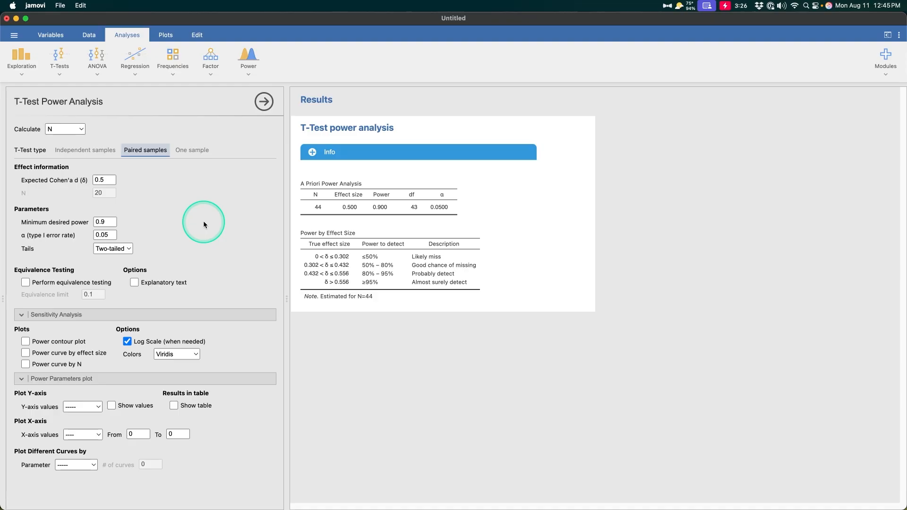
left_click(113, 151)
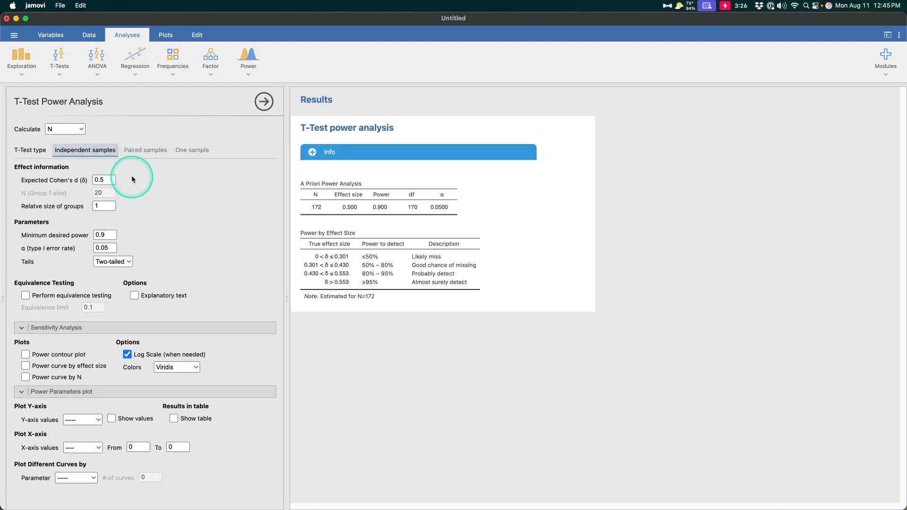
left_click(145, 150)
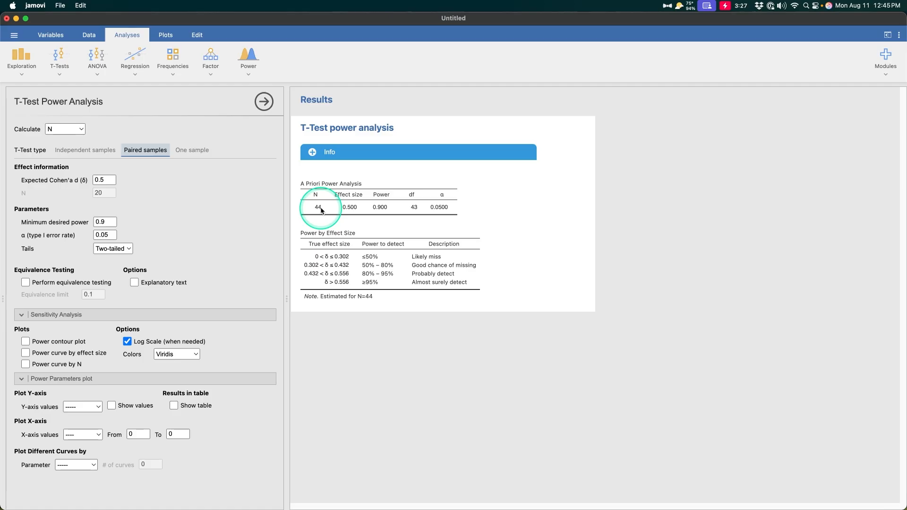
- Expand the Info help, keep N as the quantity to calculate, and open the PAMLj manual
left_click(313, 152)
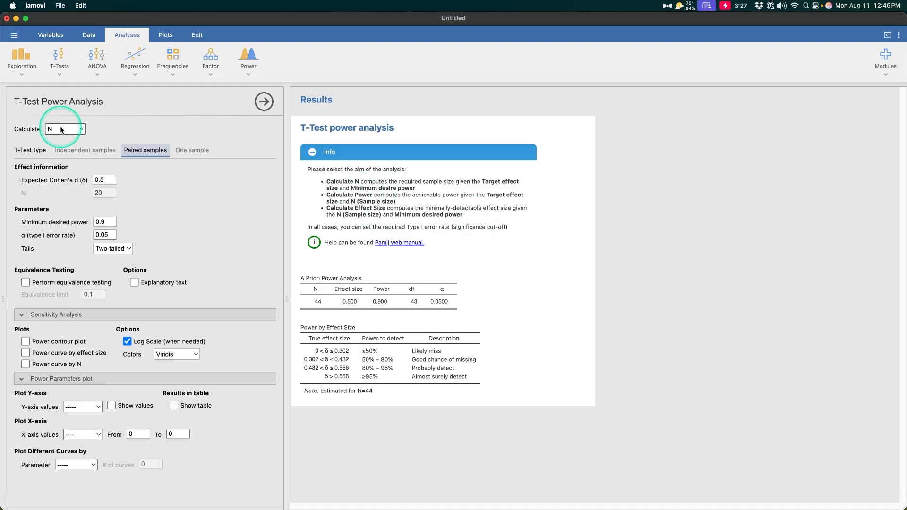
left_click(80, 130)
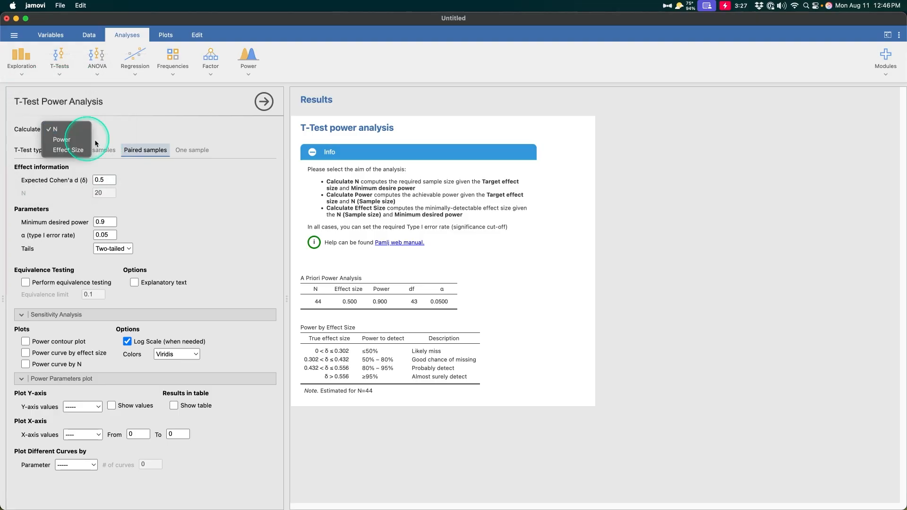
left_click(95, 143)
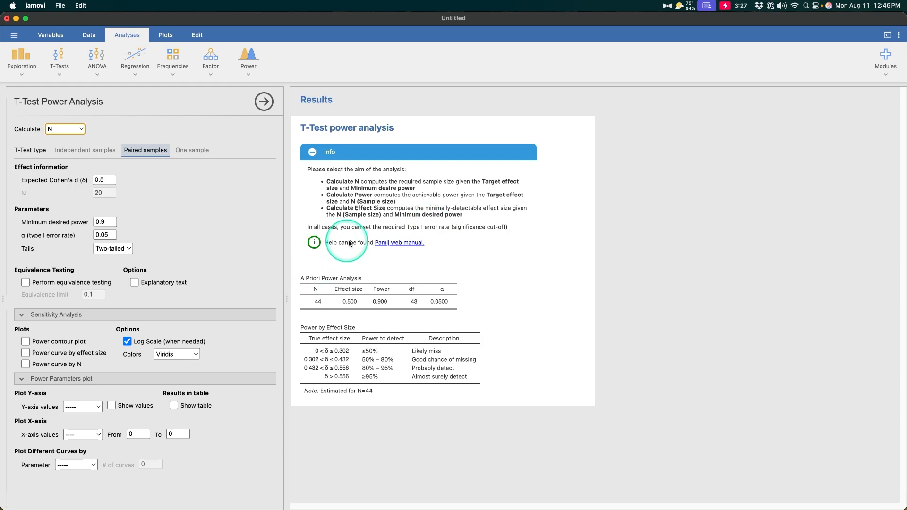
left_click(403, 242)
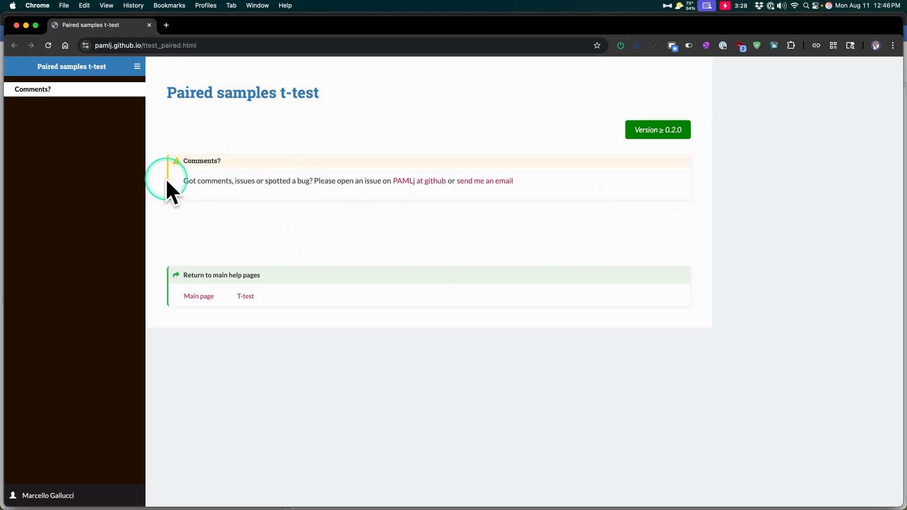
- Move the Chrome manual window to the other display to reveal jamovi
left_click_drag(449, 27, 906, 122)
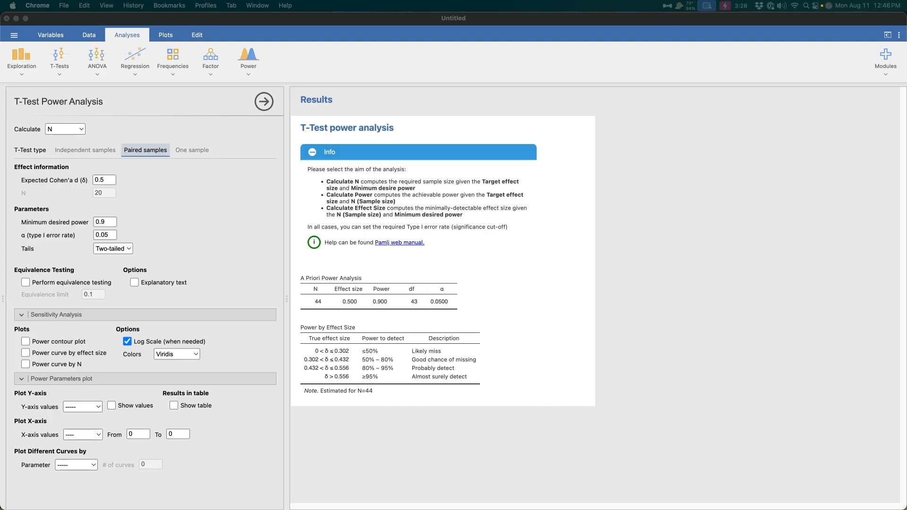
- Collapse the Info help text in jamovi's Results pane
left_click(313, 150)
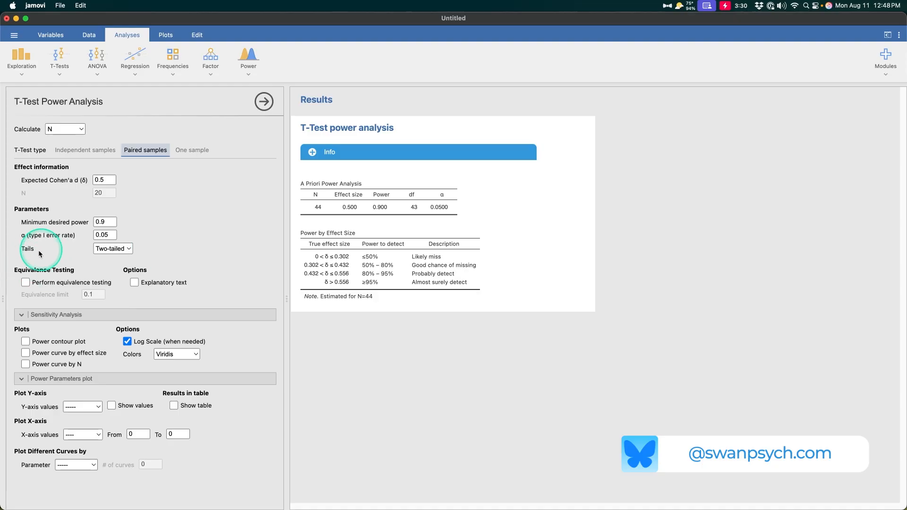
- Keep Tails on Two-tailed and turn on Explanatory text stating the N=44 requirement
left_click(126, 252)
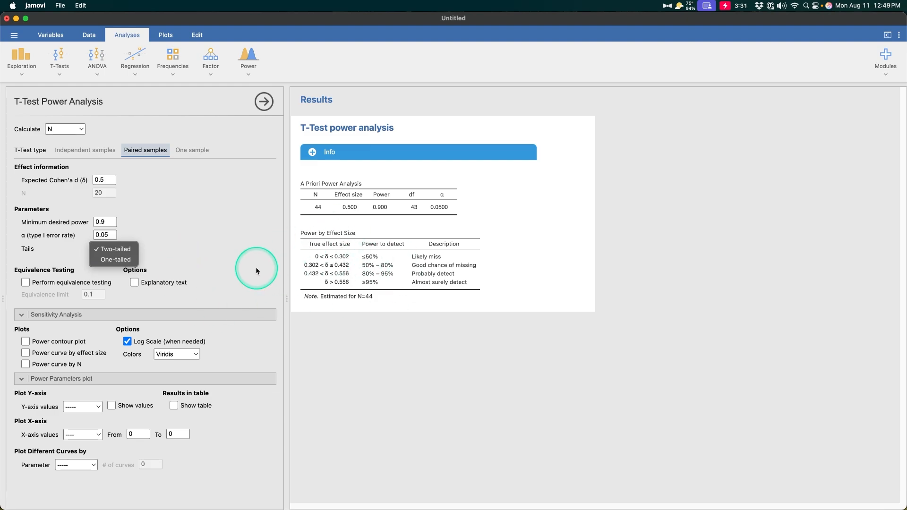
left_click(236, 293)
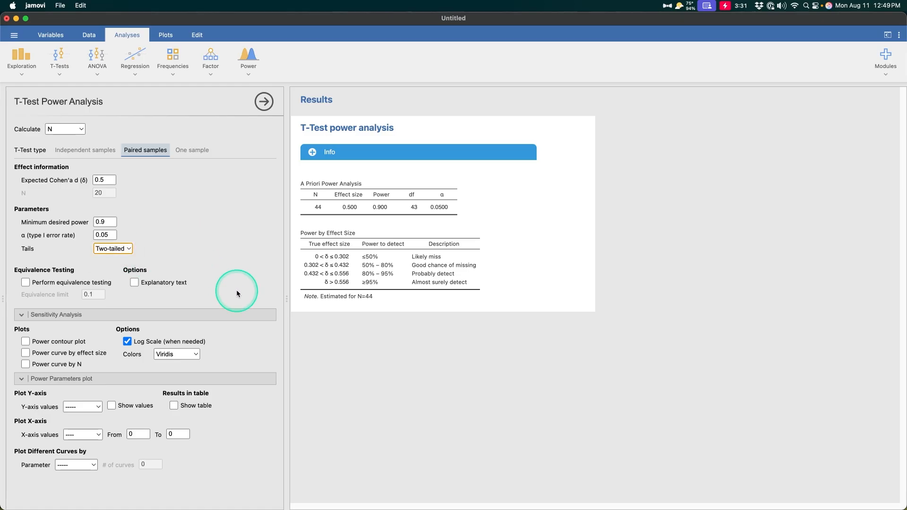
left_click(135, 283)
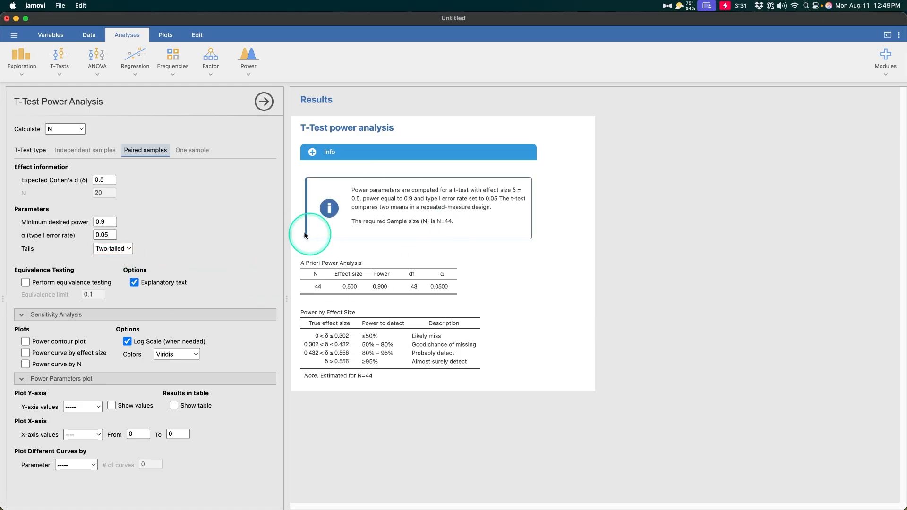
left_click(318, 156)
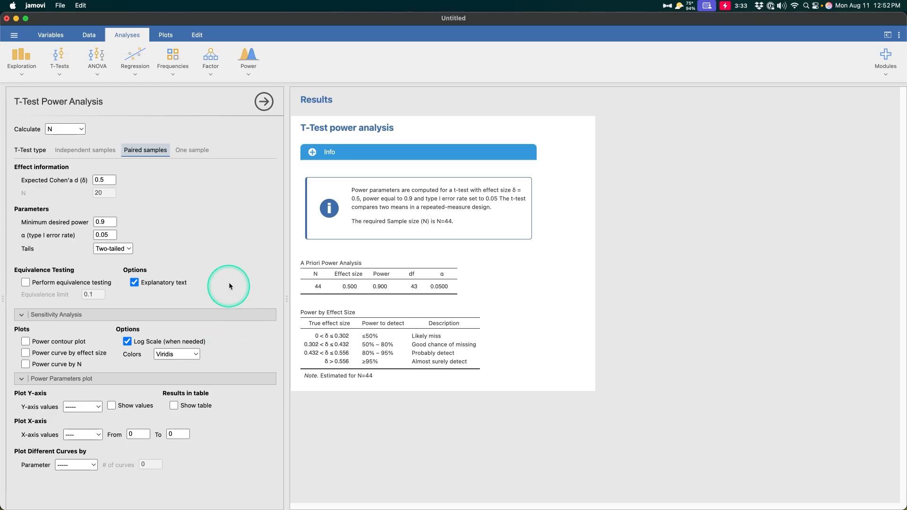
- Change expected Cohen's d from 0.5 to 0.2, raising the required N to 265
left_click(104, 180)
key("BackSpace")
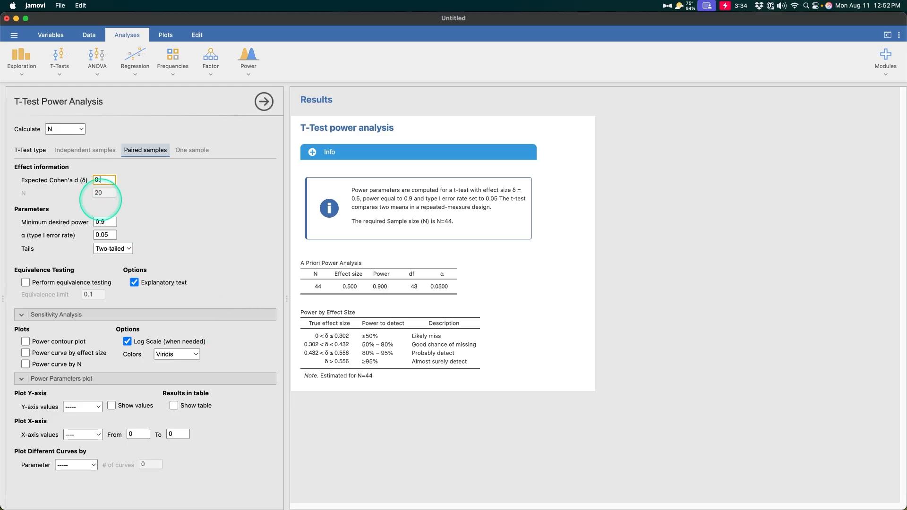
type("2")
left_click(147, 208)
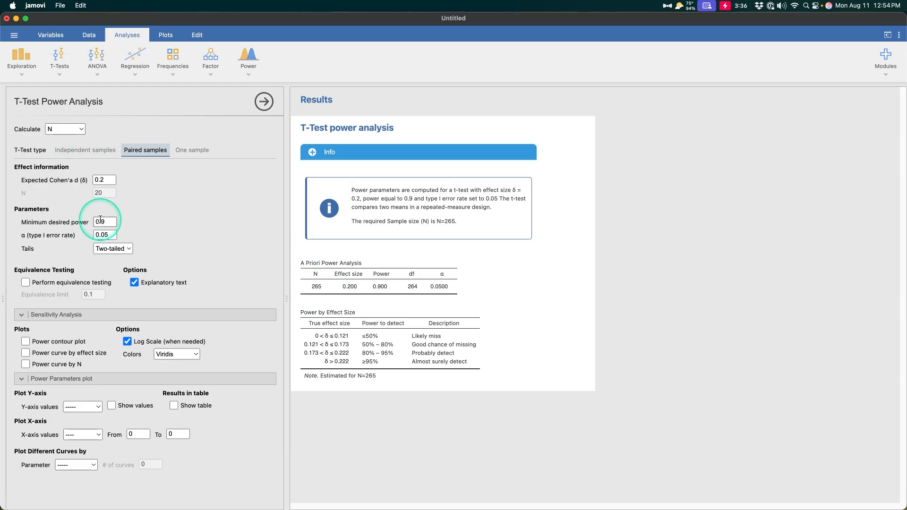
- Lower Minimum desired power from 0.9 to 0.8, giving N = 199
double_click(116, 221)
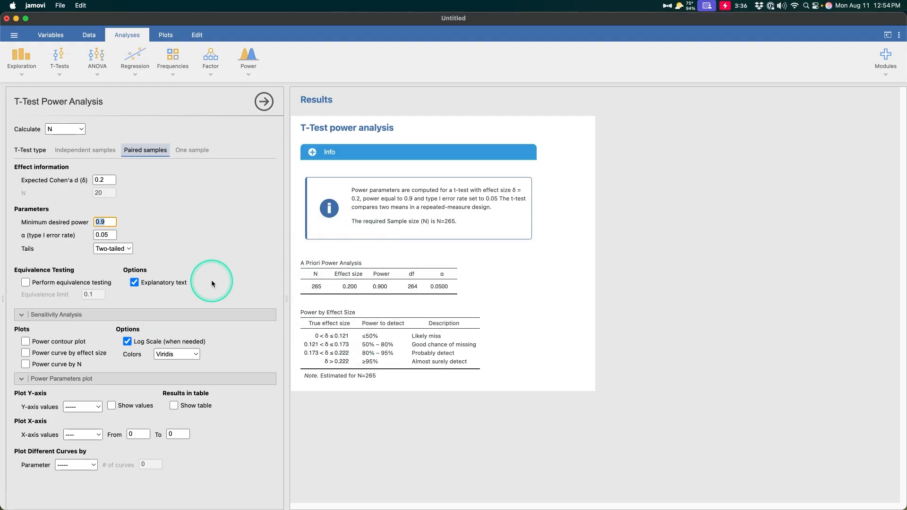
left_click(115, 222)
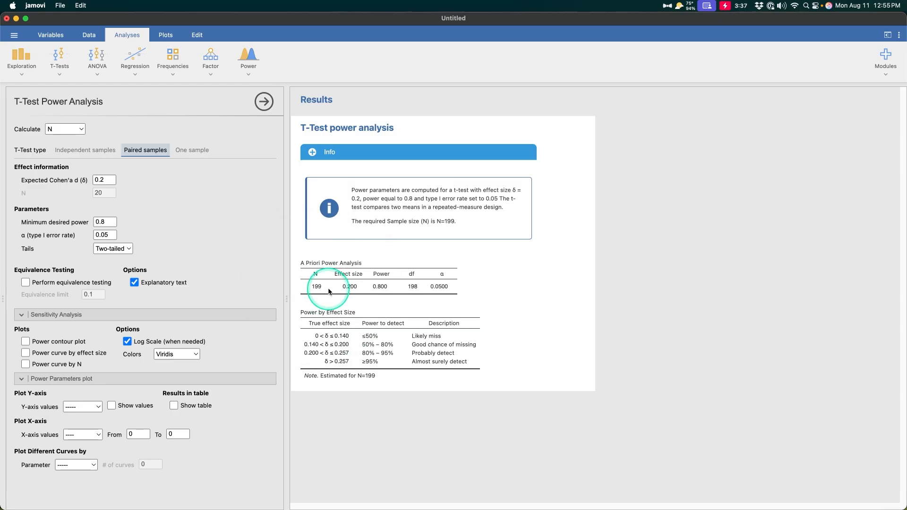
- Set expected Cohen's d to 0.8 for N = 15 and add the Power contour plot
left_click(105, 181)
type("0.8")
key("Return")
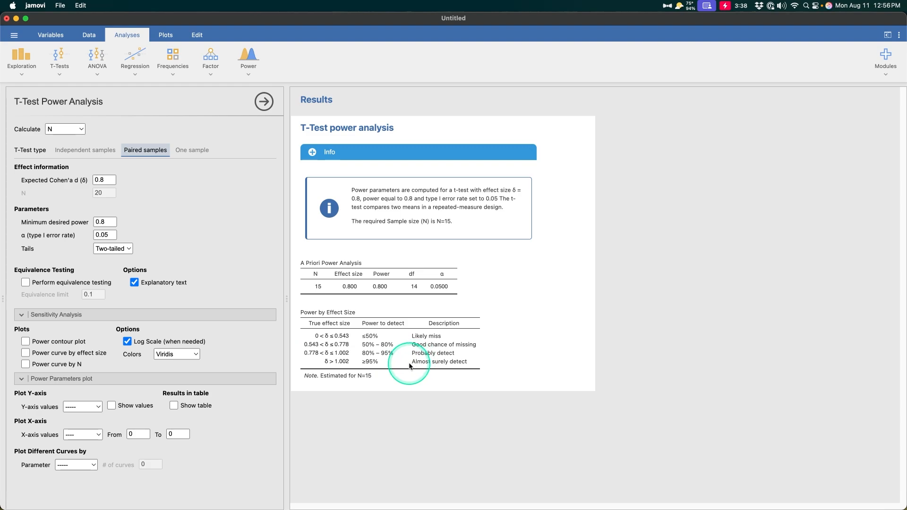
key("ctrl+z")
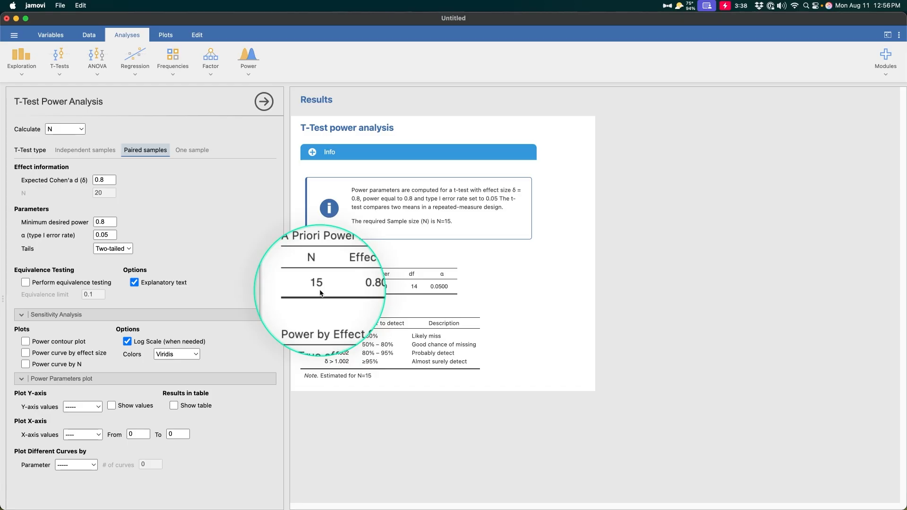
key("ctrl+z")
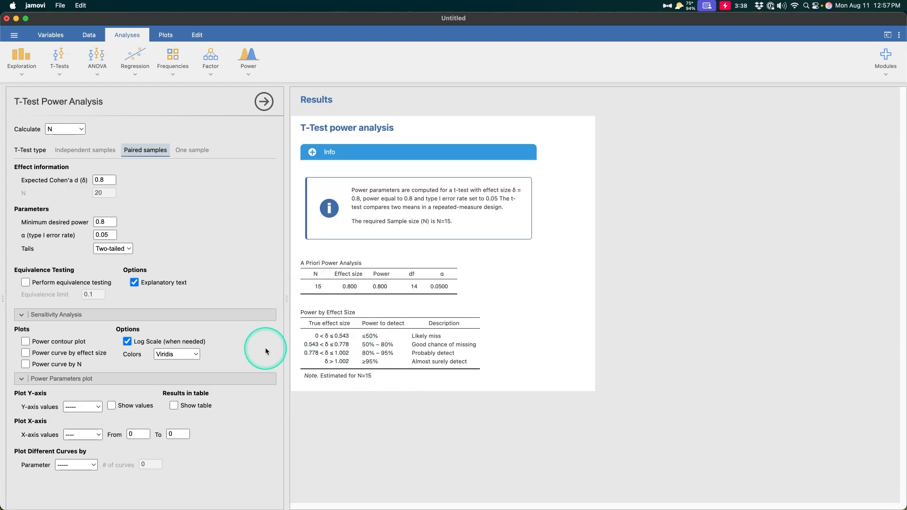
left_click(62, 341)
scroll(543, 369, "down", 4)
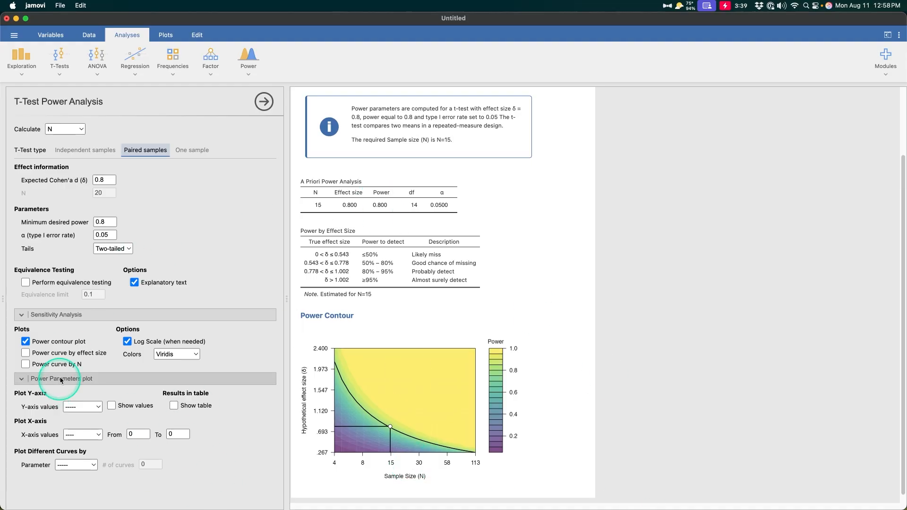
- Add Power Curve by Effect Size and Power Curve by N plots, both marking N = 15
left_click(66, 353)
scroll(364, 433, "down", 5)
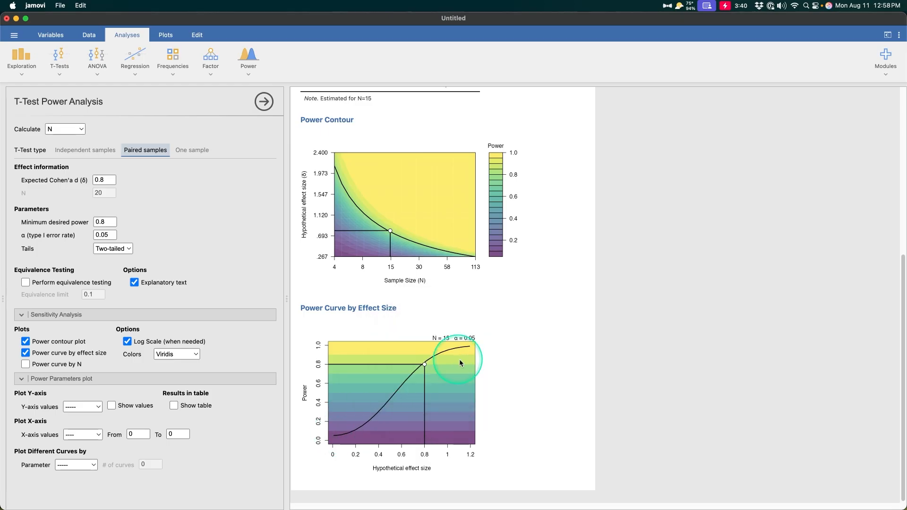
left_click(65, 368)
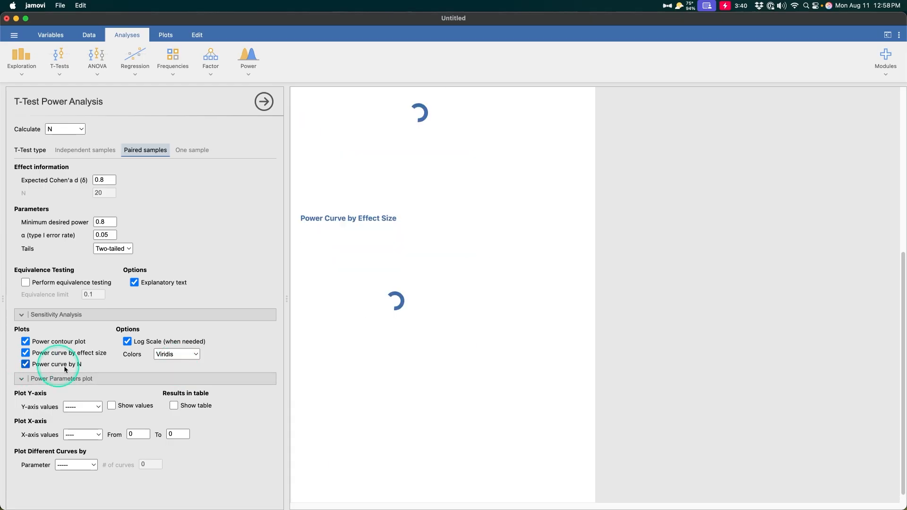
scroll(457, 386, "down", 2)
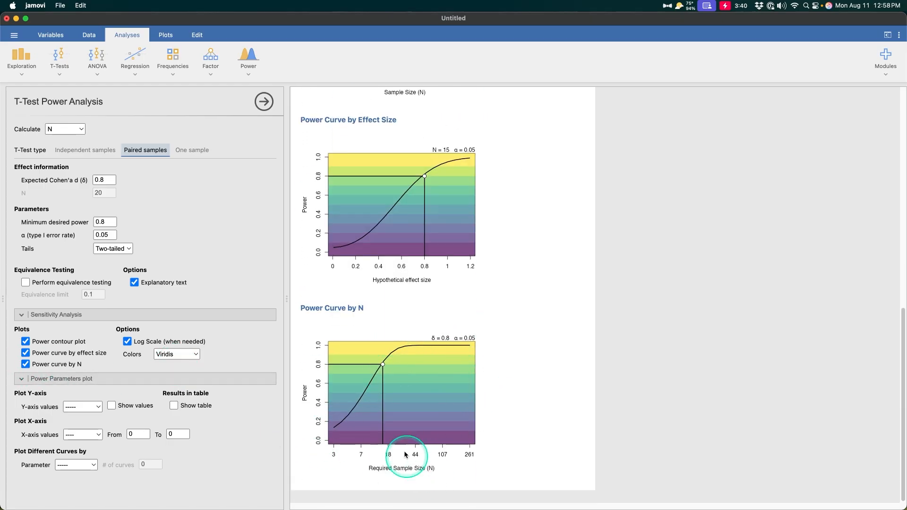
key("ctrl")
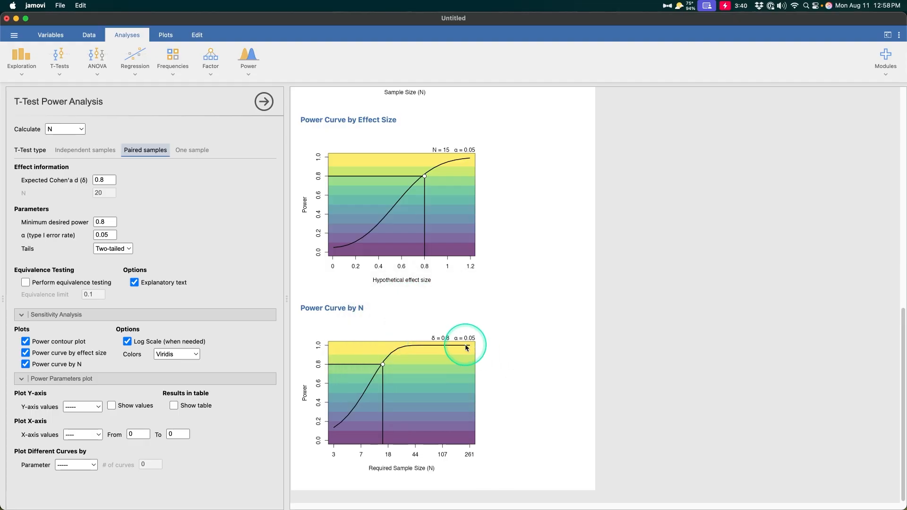
key("ctrl")
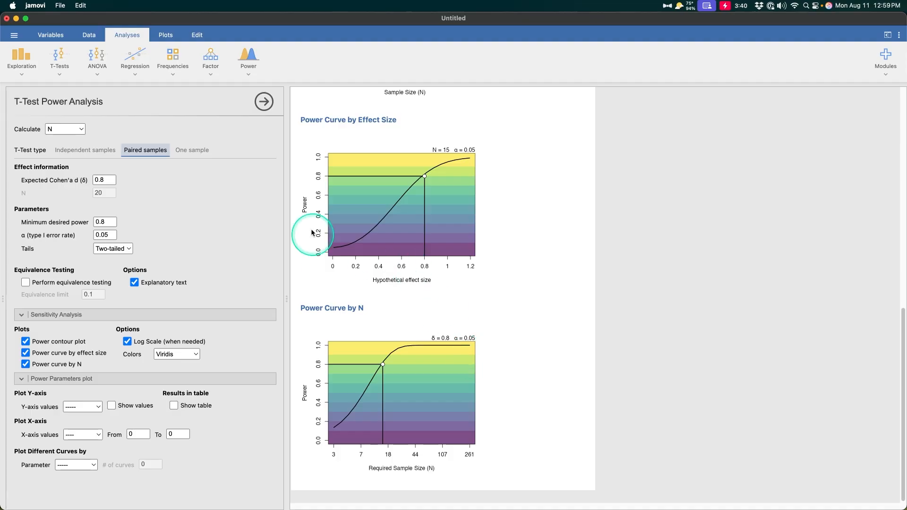
scroll(464, 316, "up", 3)
scroll(463, 312, "down", 3)
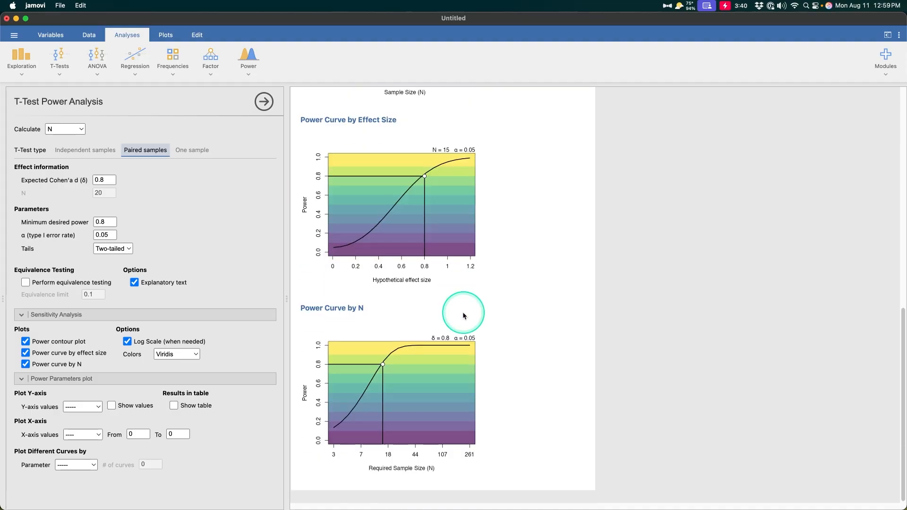
scroll(493, 403, "up", 8)
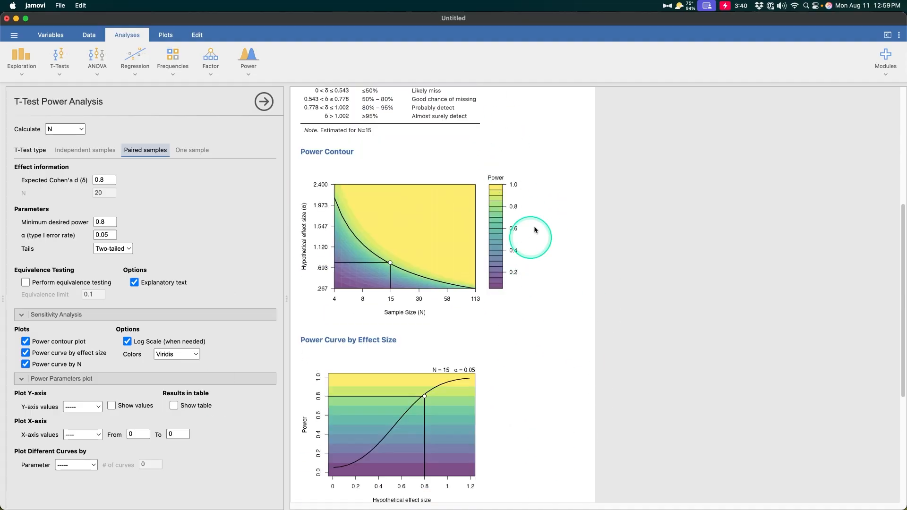
scroll(529, 180, "down", 7)
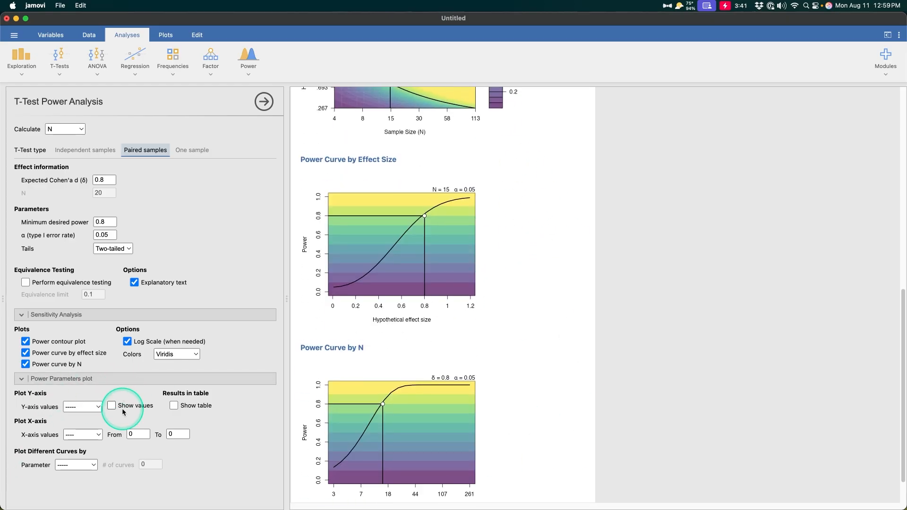
- Chart Power on the y-axis against Effect size on the x-axis in the Power Parameters plot
left_click(83, 407)
left_click(86, 430)
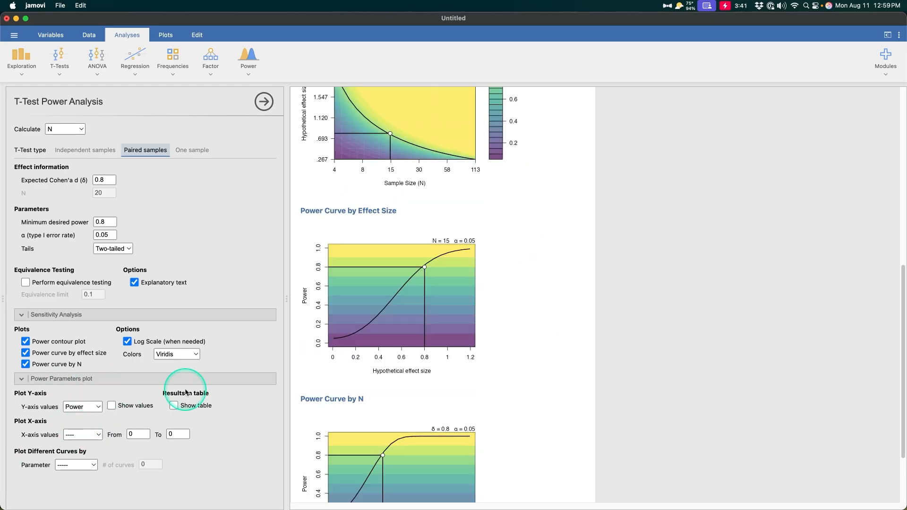
left_click(78, 435)
left_click(92, 467)
scroll(472, 381, "down", 5)
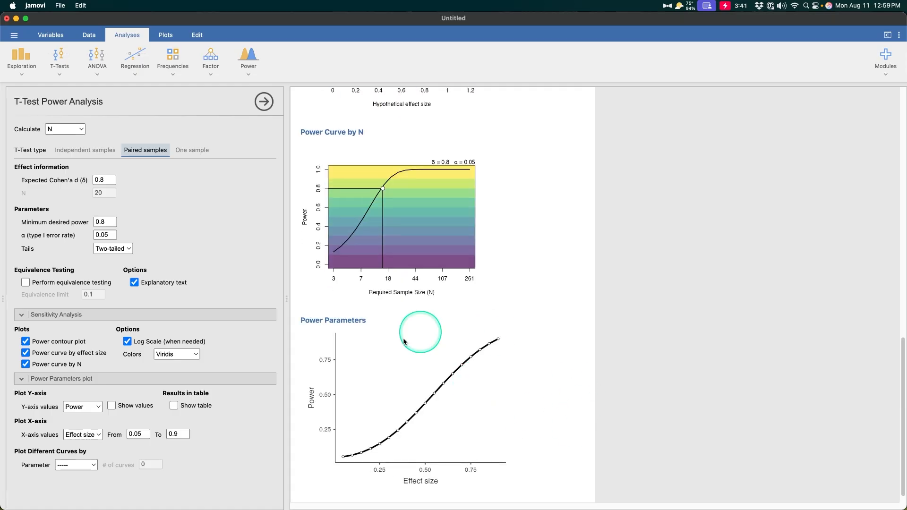
scroll(505, 364, "up", 8)
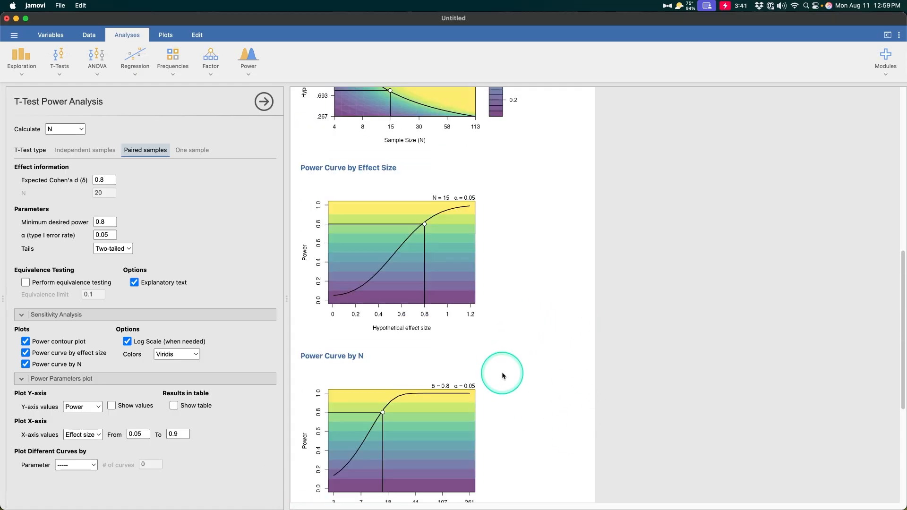
scroll(425, 208, "down", 3)
scroll(418, 421, "down", 5)
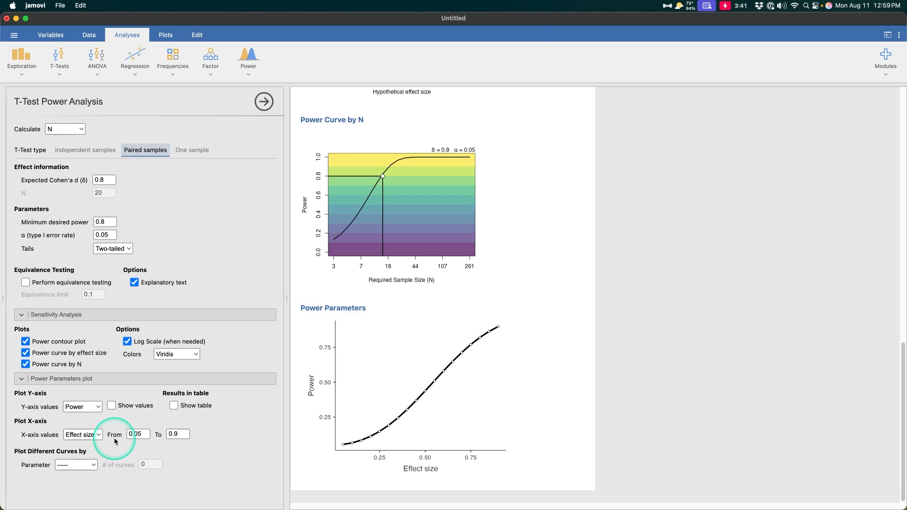
- Draw two Power Parameters curves differing by N, with values 10 and 20
left_click(90, 466)
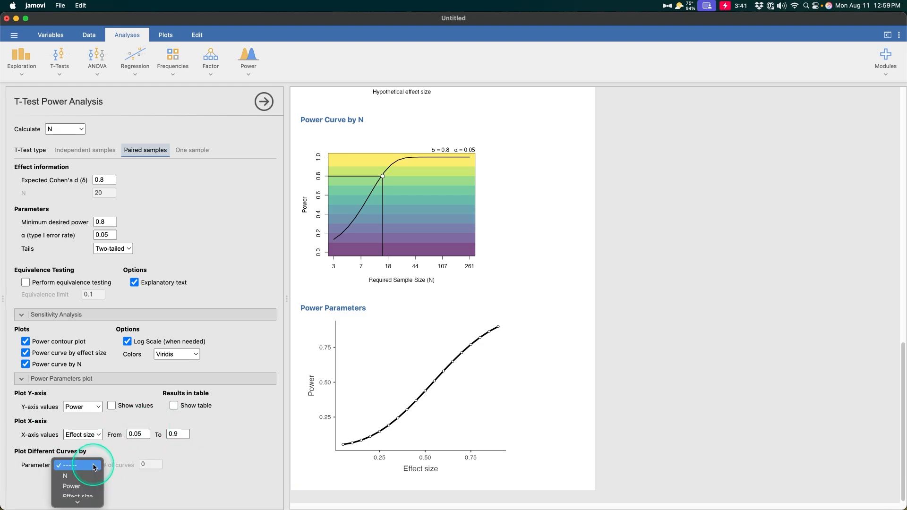
left_click(70, 470)
left_click(146, 464)
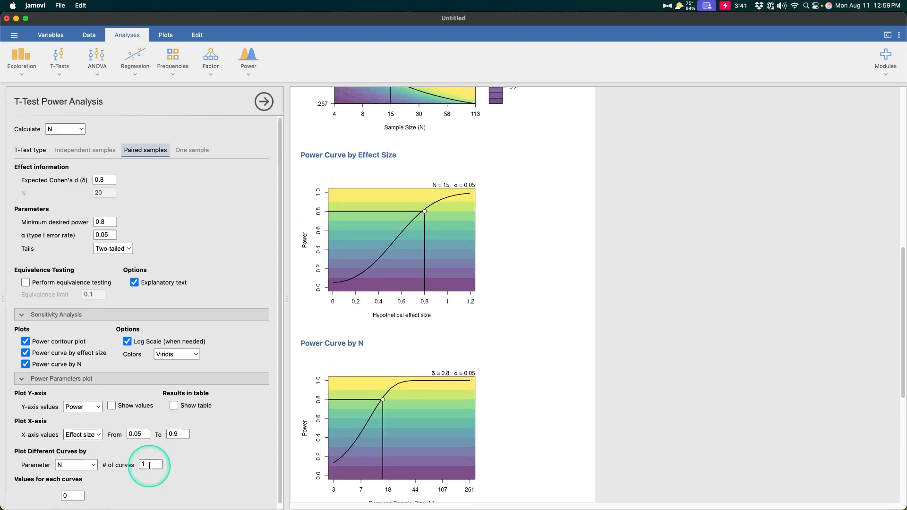
left_click(162, 488)
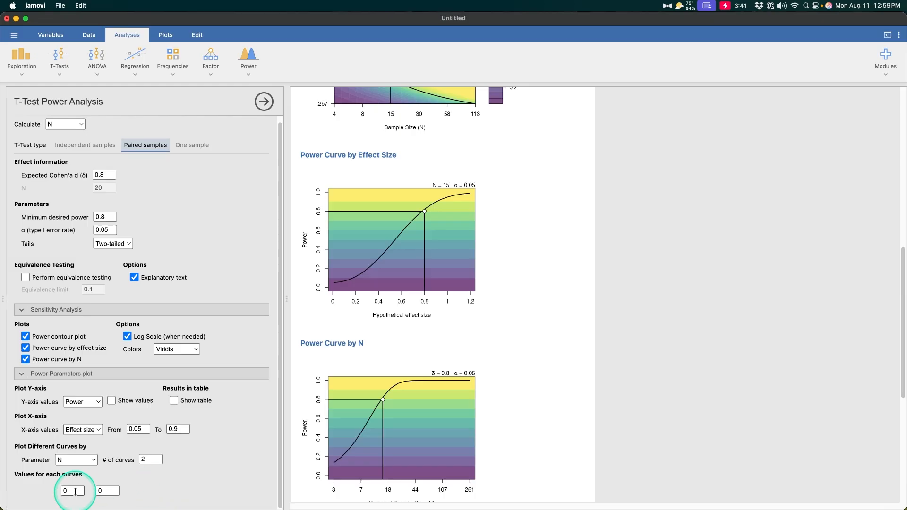
scroll(411, 439, "down", 6)
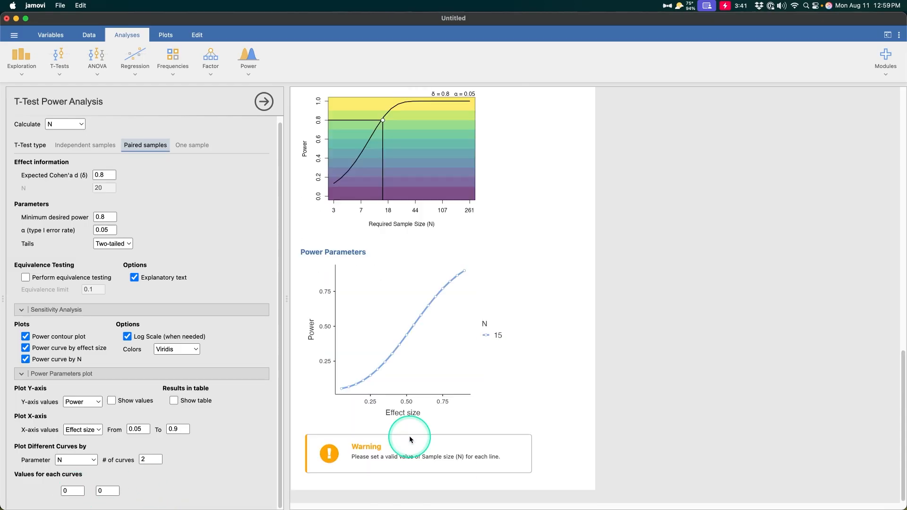
left_click(73, 491)
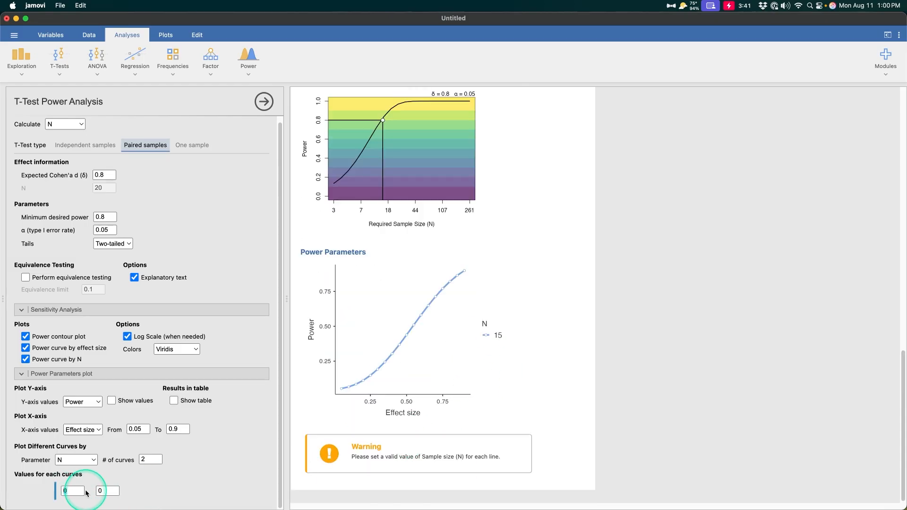
type("10")
left_click(118, 491)
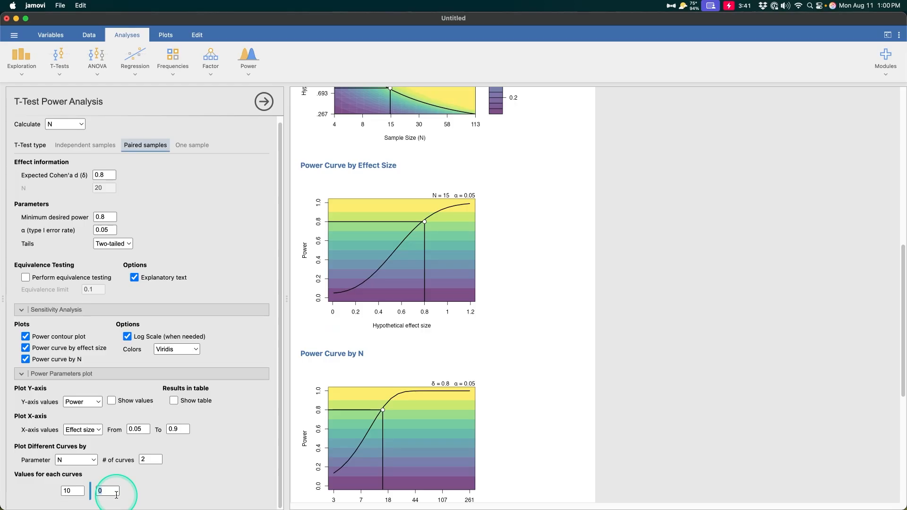
type("20")
key("Return")
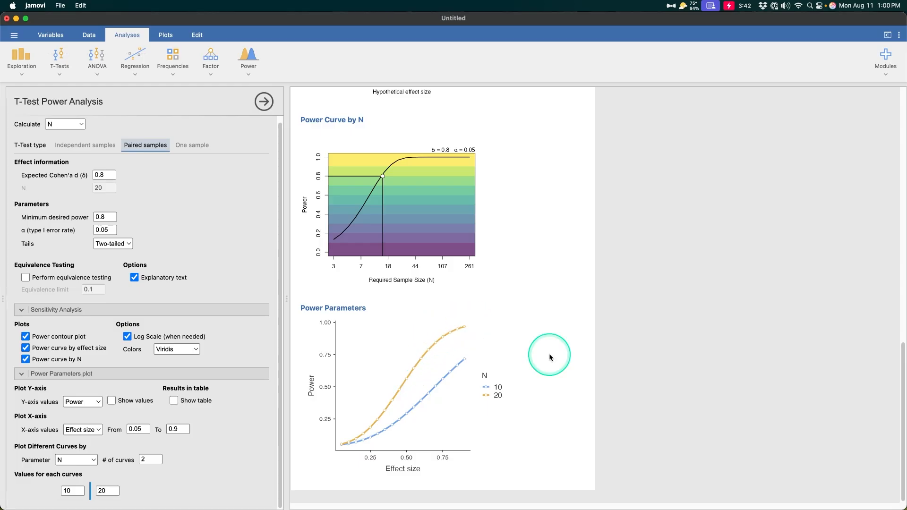
scroll(120, 453, "up", 1)
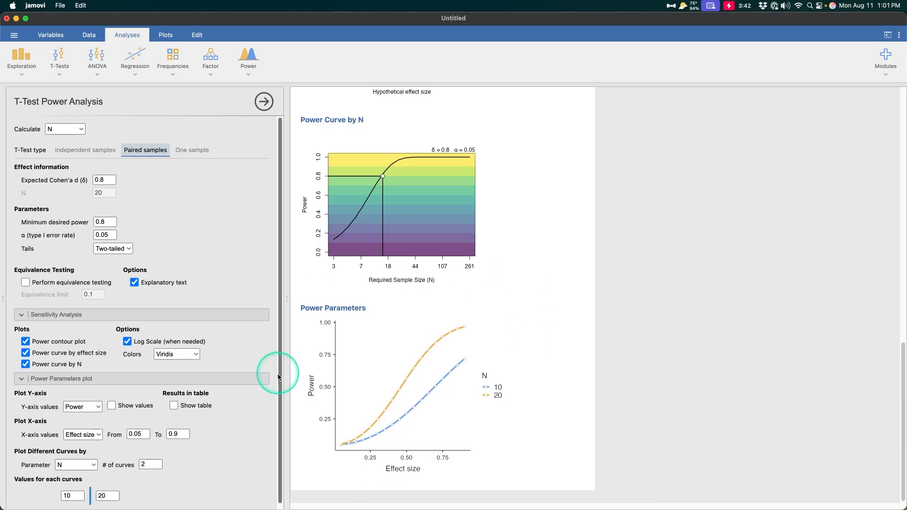
- Keep Calculate set to N, then bring up the PAMLj Power analyses list
scroll(77, 470, "down", 1)
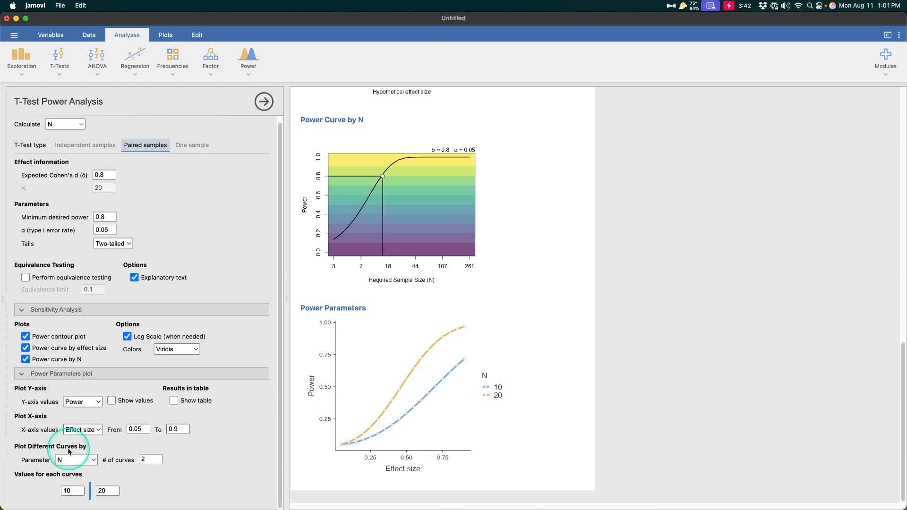
scroll(71, 345, "up", 1)
left_click(80, 133)
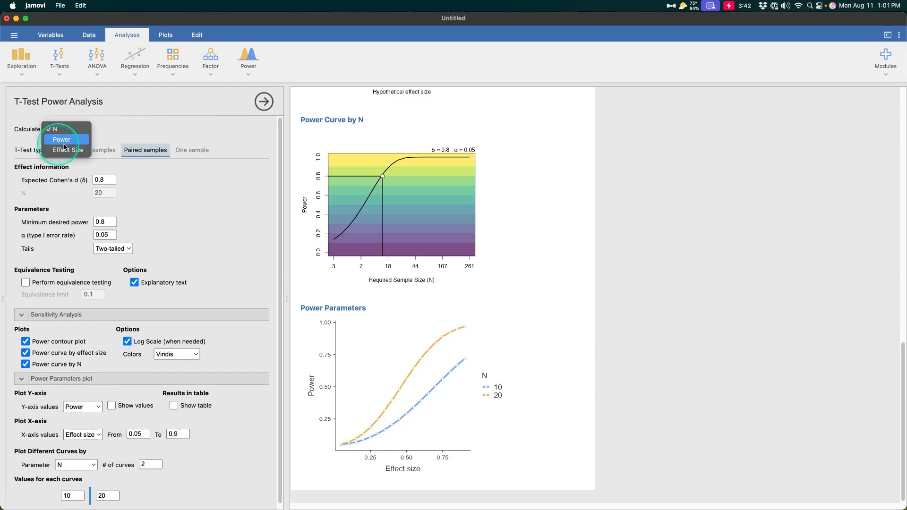
left_click(531, 395)
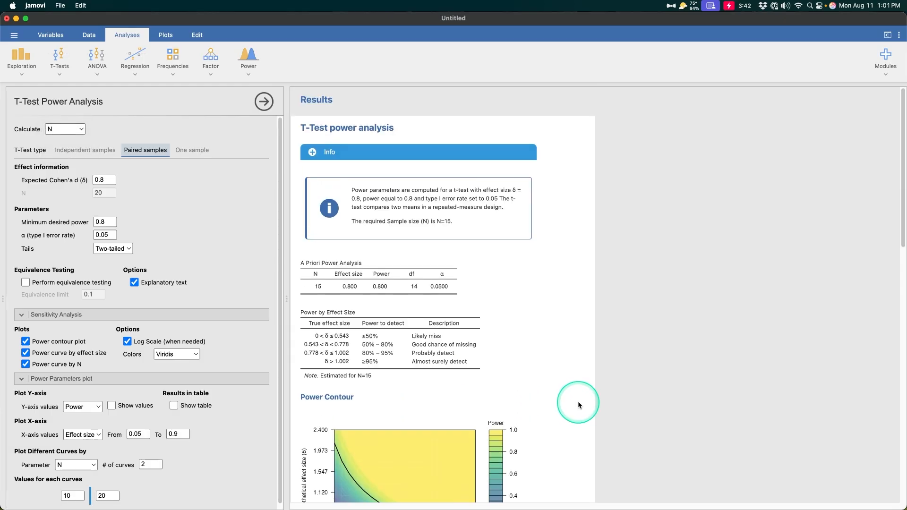
left_click(168, 209)
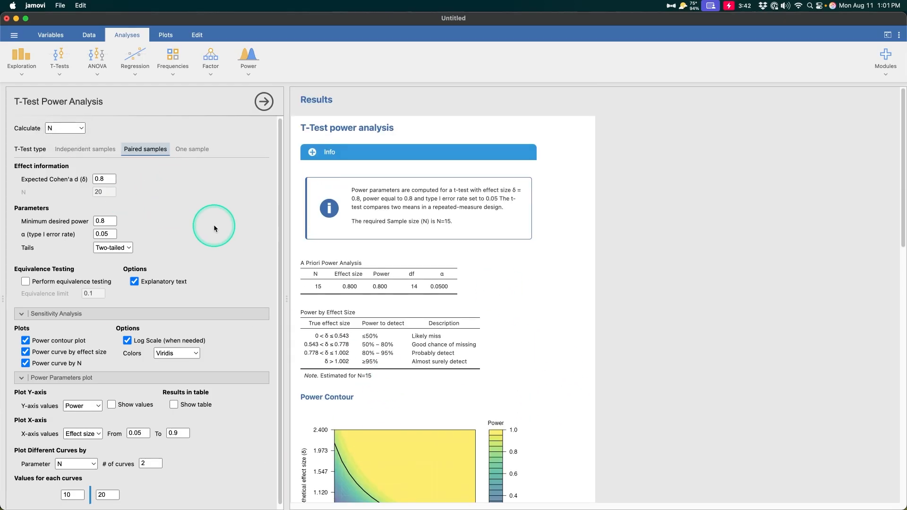
left_click(249, 64)
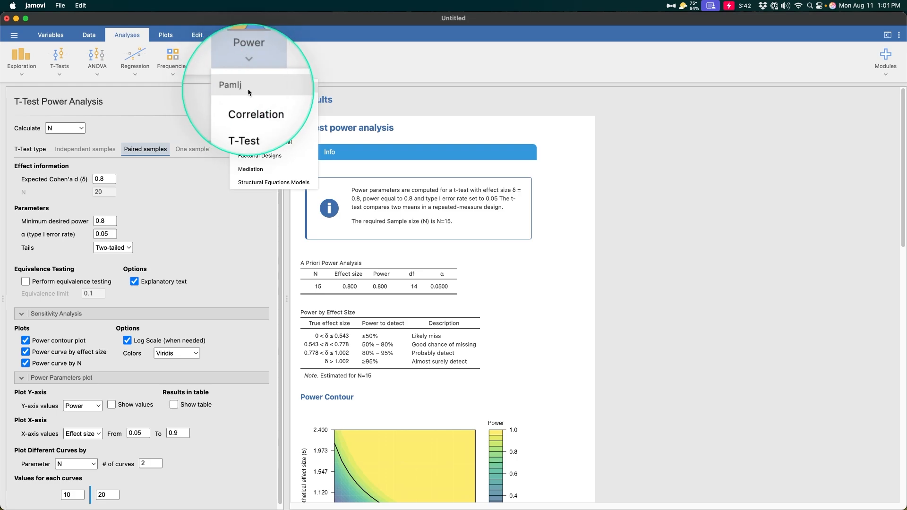